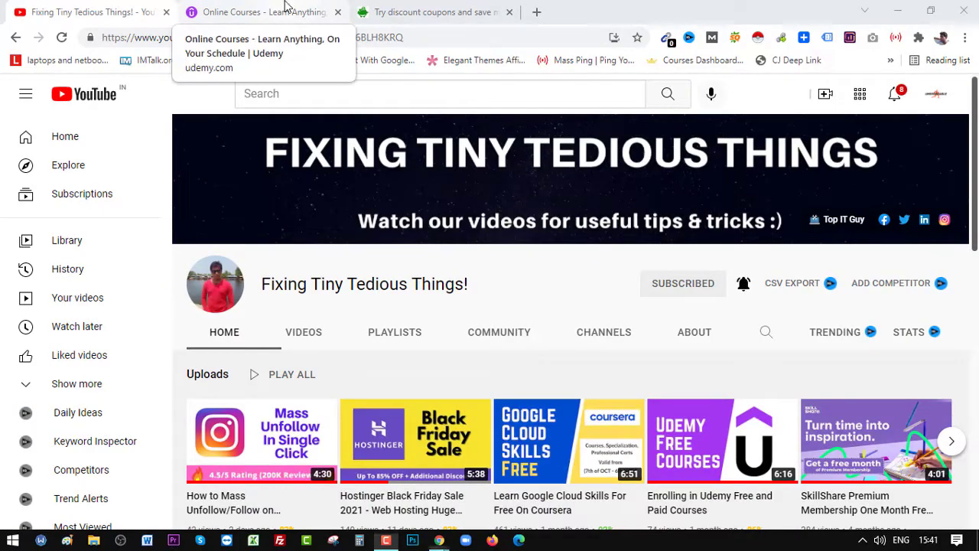
# - Browse the homepage coupon listings down to the pagination and back to the top
pyautogui.click(287, 6)
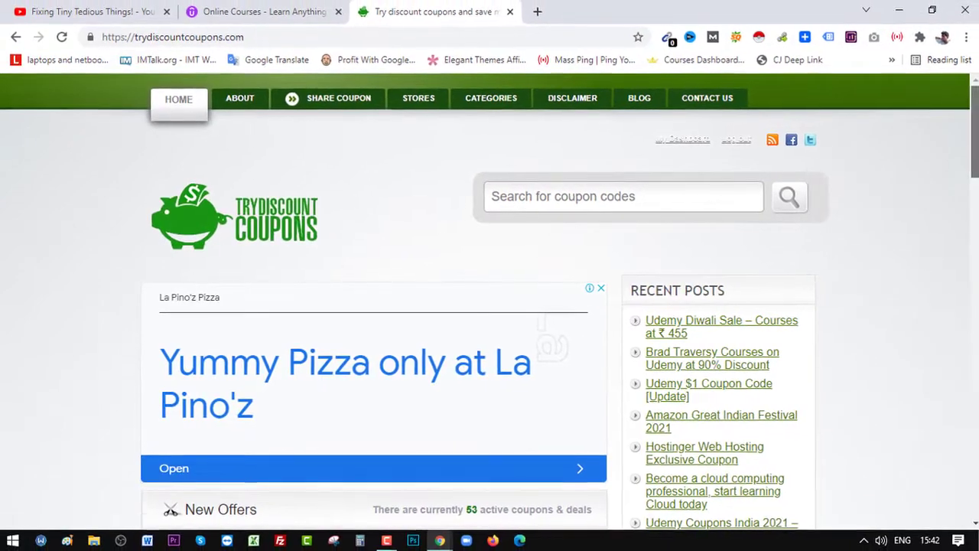
pyautogui.scroll(-1, 970, 249)
pyautogui.scroll(-2, 969, 249)
pyautogui.scroll(-2, 970, 249)
pyautogui.scroll(-2, 970, 248)
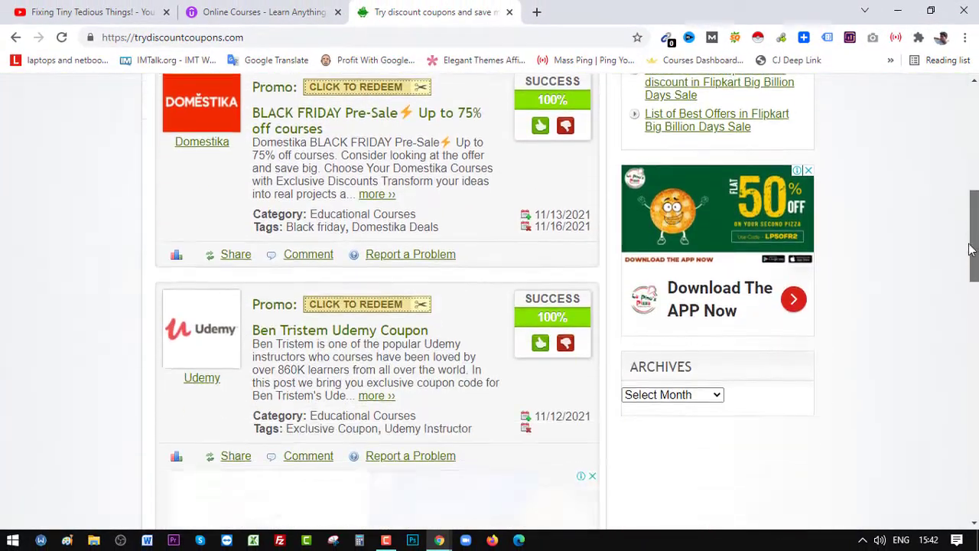
pyautogui.moveTo(970, 249); pyautogui.dragTo(967, 310)
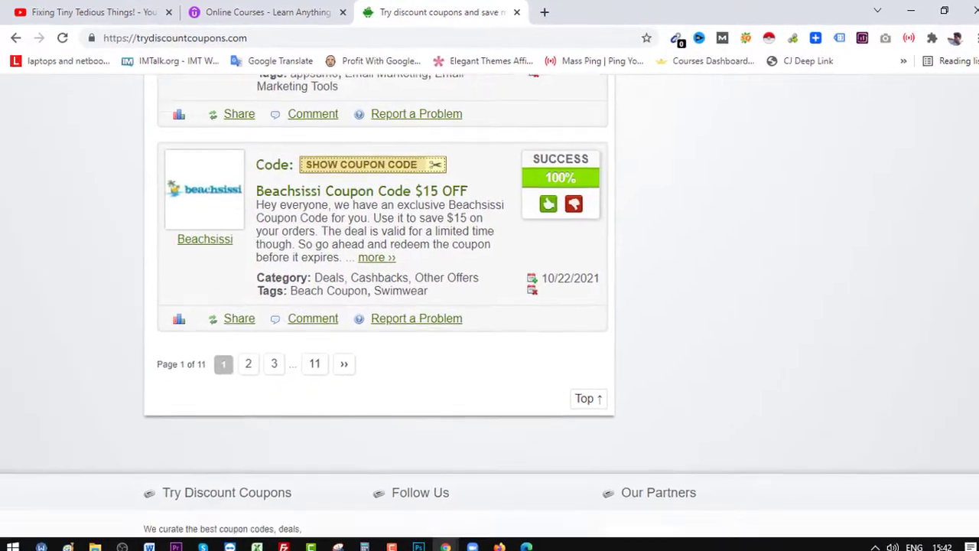
pyautogui.moveTo(973, 444); pyautogui.dragTo(971, 123)
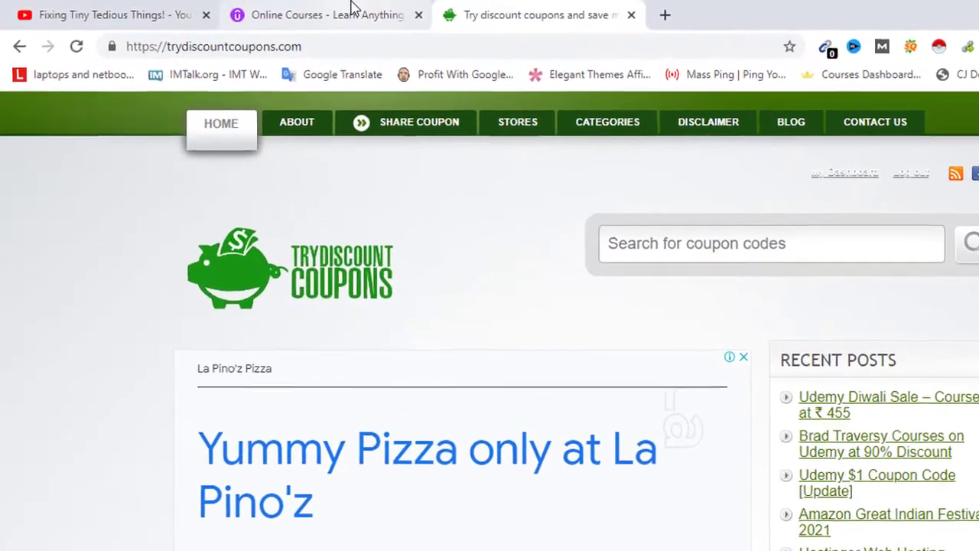
pyautogui.click(312, 9)
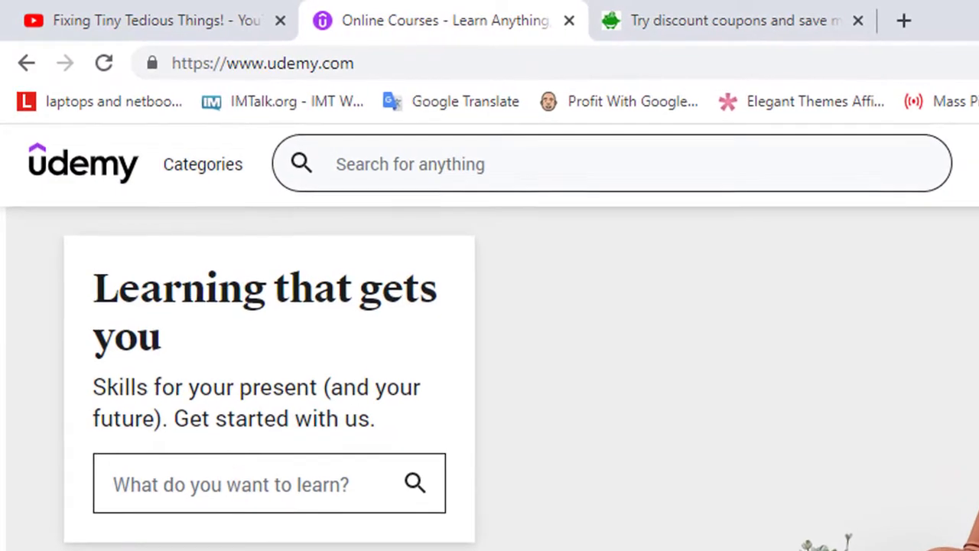
pyautogui.scroll(-5, 489, 337)
pyautogui.scroll(-5, 490, 336)
pyautogui.scroll(-5, 489, 336)
pyautogui.scroll(-5, 490, 337)
pyautogui.scroll(-2, 363, 539)
pyautogui.scroll(-5, 363, 539)
pyautogui.scroll(-5, 364, 538)
pyautogui.scroll(-5, 363, 539)
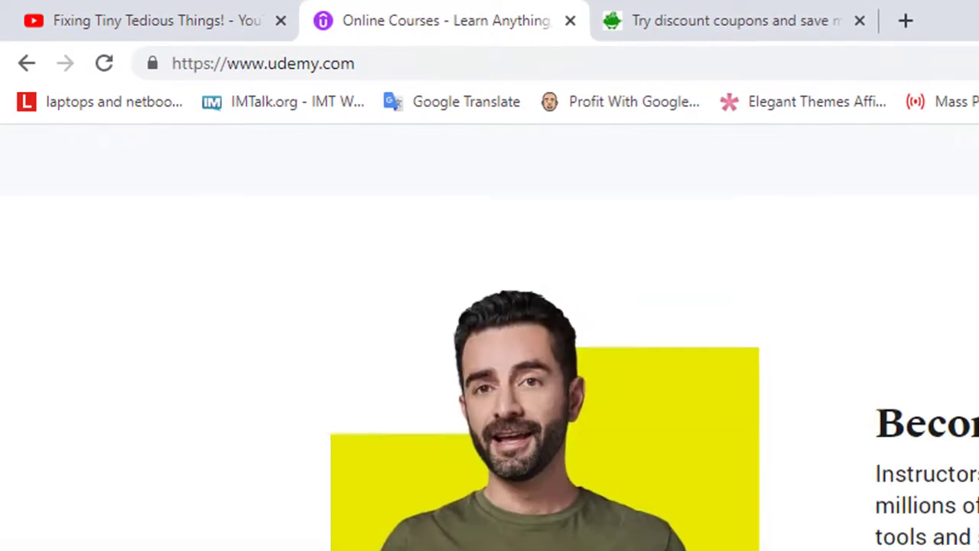
pyautogui.scroll(-3, 490, 336)
pyautogui.scroll(-3, 489, 337)
pyautogui.scroll(10, 490, 336)
pyautogui.scroll(5, 490, 336)
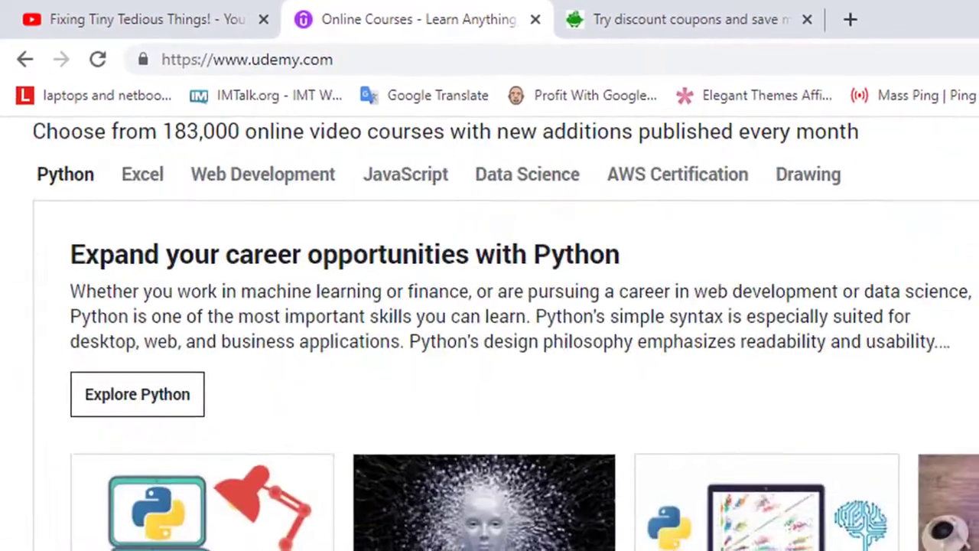
pyautogui.scroll(5, 490, 336)
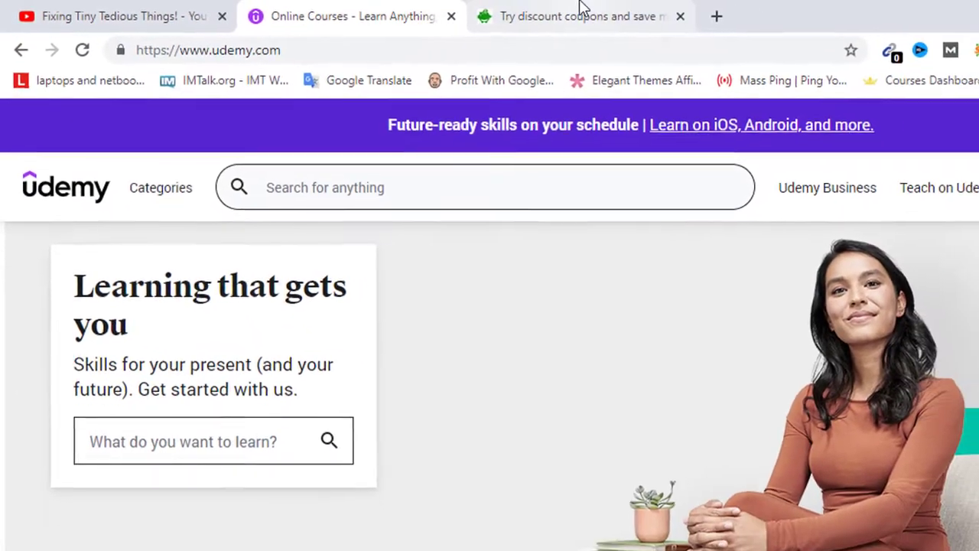
# - Go back to TryDiscountCoupons.com and bring up the SHARE COUPON submission form
pyautogui.click(581, 11)
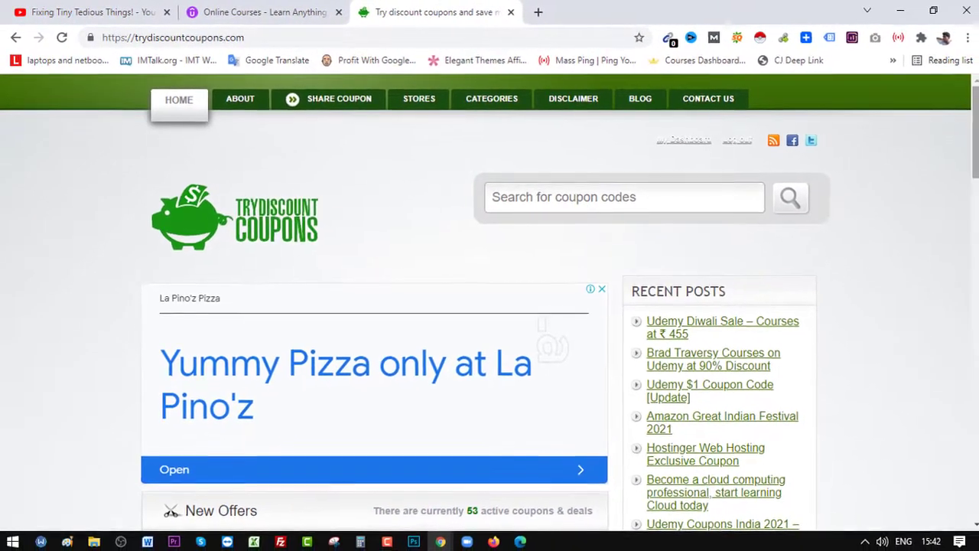
pyautogui.moveTo(974, 128)
pyautogui.mouseDown()
pyautogui.moveTo(975, 233)
pyautogui.moveTo(974, 128)
pyautogui.mouseUp()
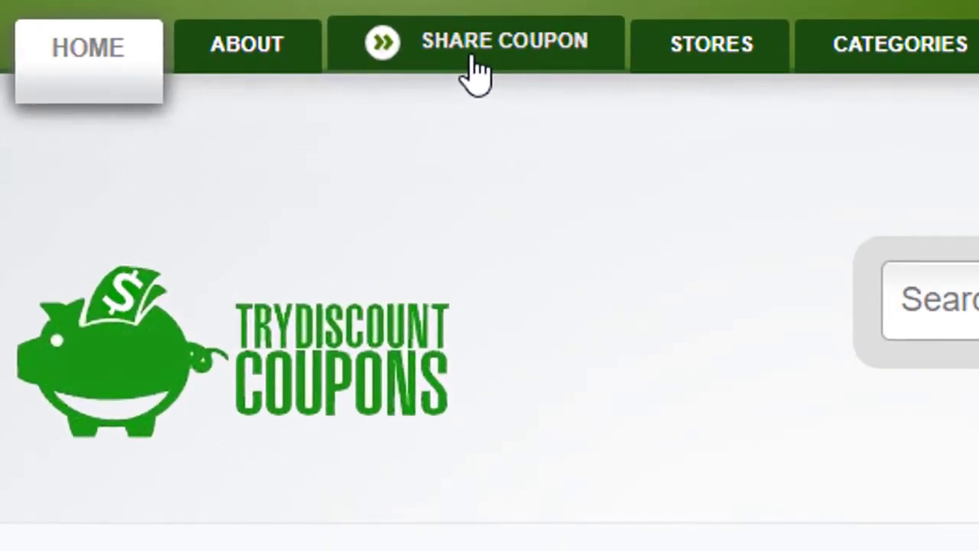
pyautogui.click(473, 61)
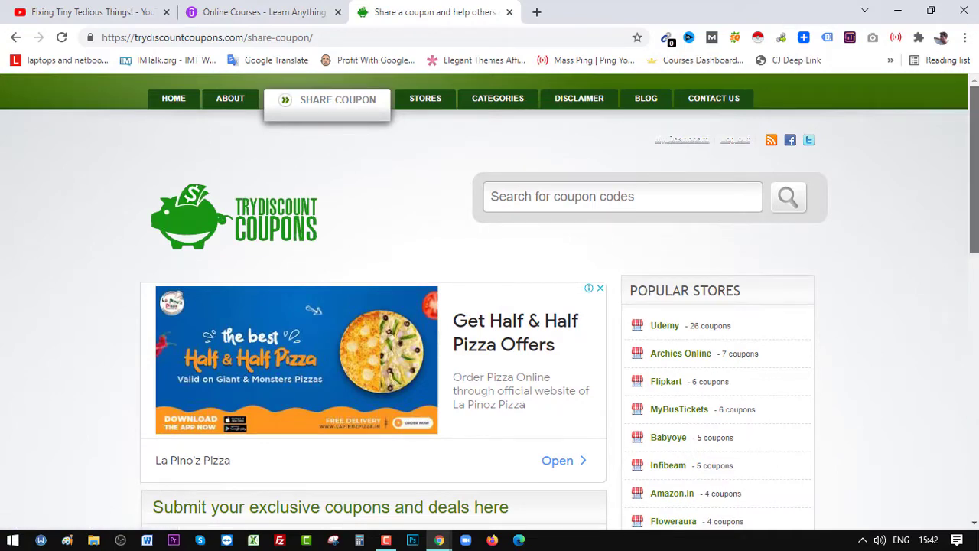
pyautogui.moveTo(977, 181)
pyautogui.mouseDown()
pyautogui.moveTo(977, 261)
pyautogui.moveTo(977, 212)
pyautogui.mouseUp()
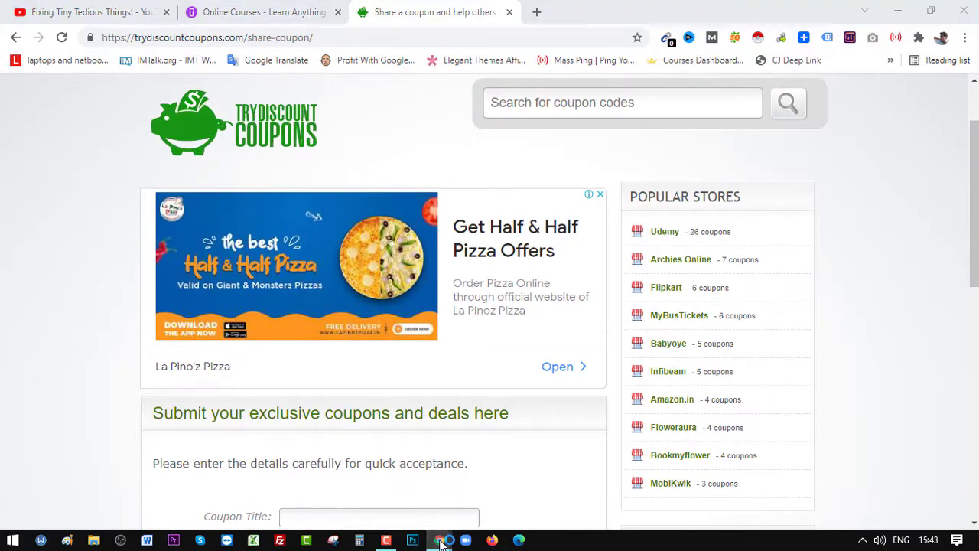
# - In the logged-out incognito window, try SHARE COUPON and reach the login/registration prompt
pyautogui.moveTo(439, 540)
pyautogui.click(501, 504)
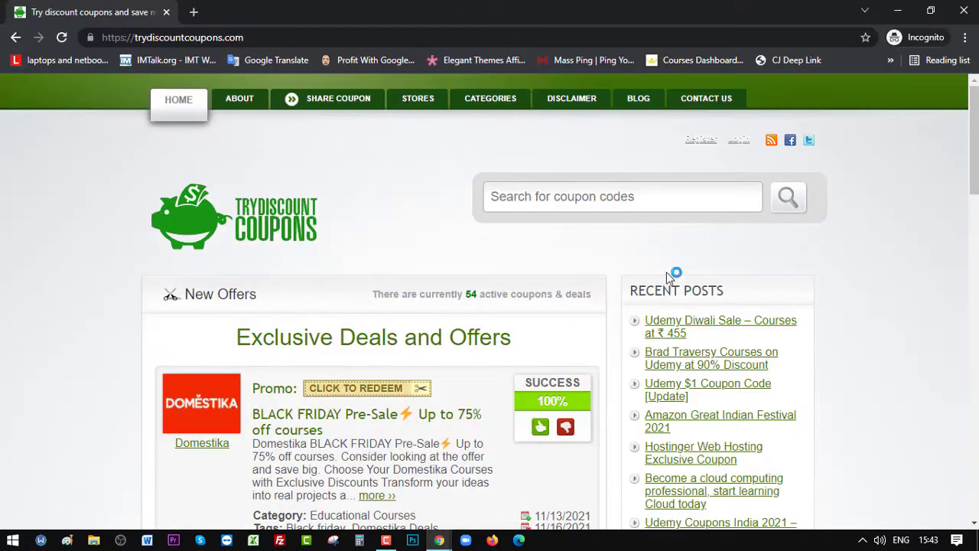
pyautogui.scroll(-1, 975, 152)
pyautogui.scroll(1, 976, 153)
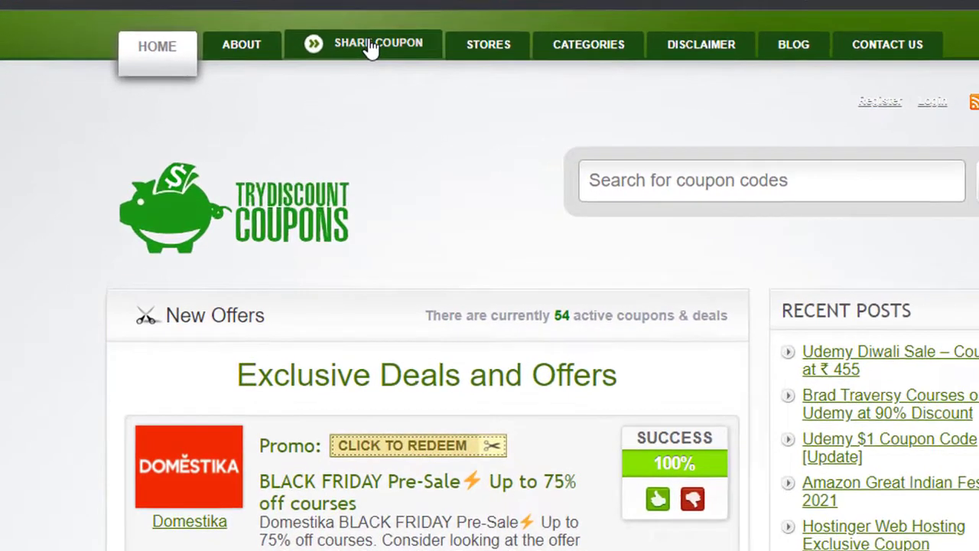
pyautogui.click(371, 46)
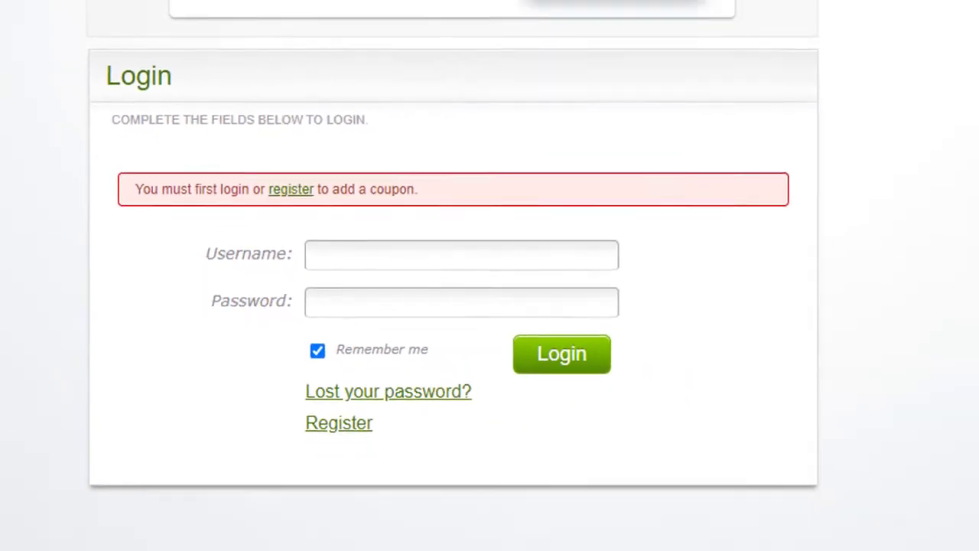
# - Open the Register page, then return to the logged-in window's empty share-coupon form
pyautogui.click(301, 185)
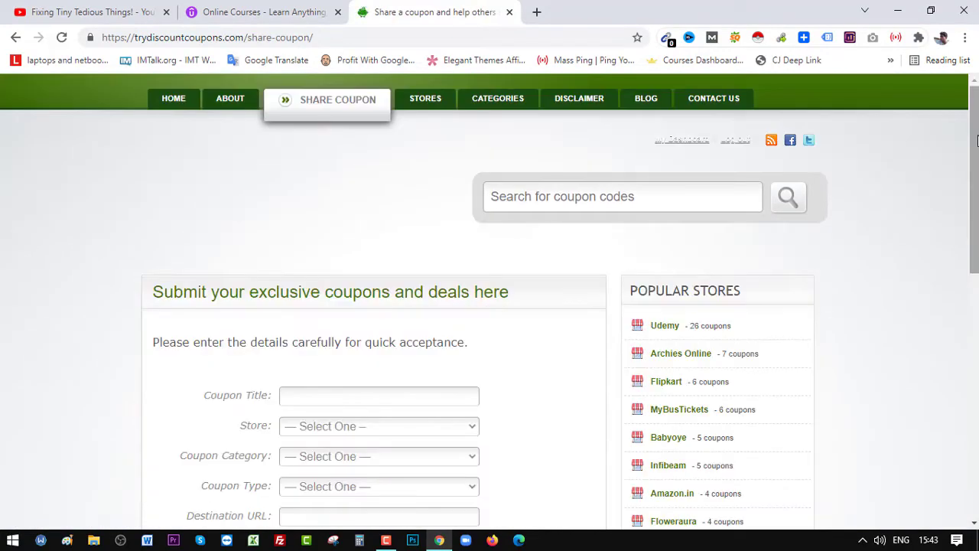
pyautogui.scroll(-3, 976, 156)
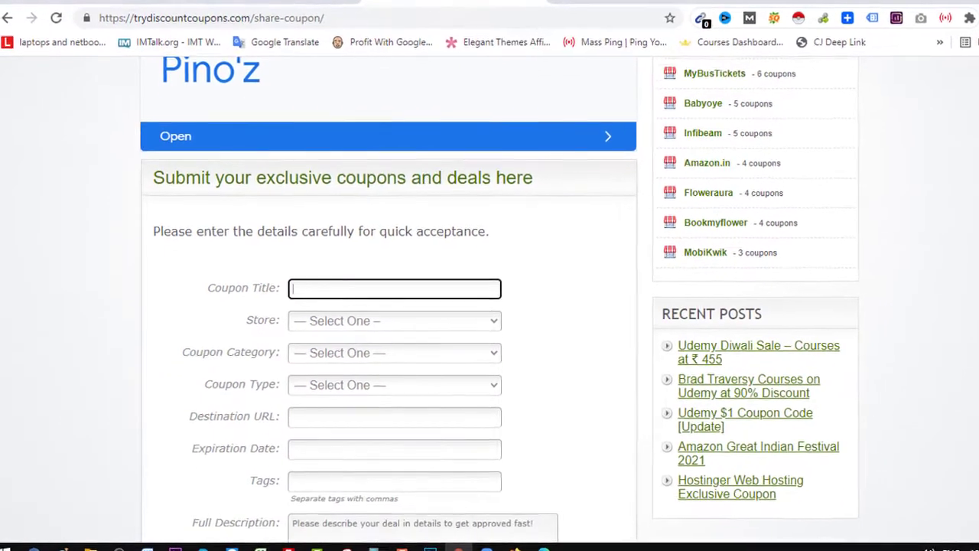
pyautogui.scroll(-2, 388, 344)
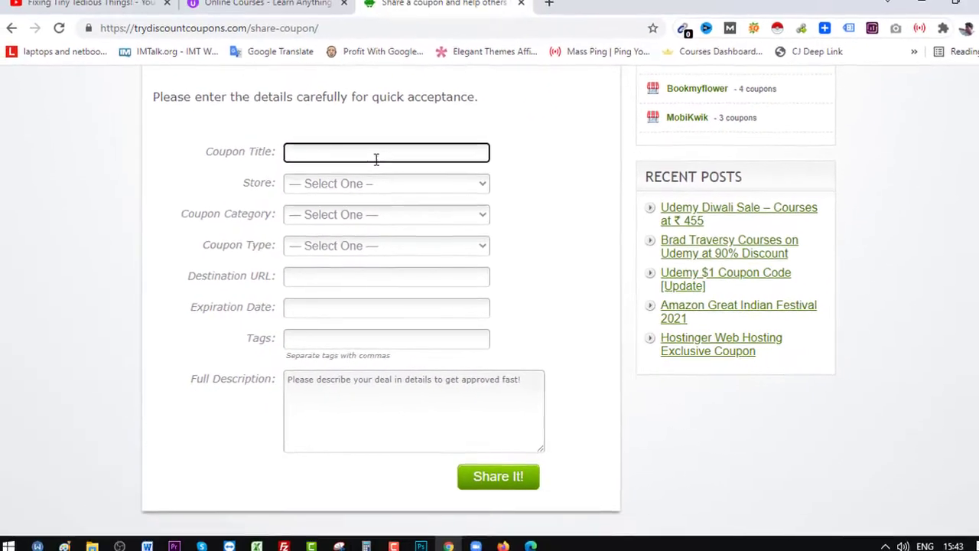
# - Open the Udemy course 'Build Web Apps with React & Firebase' and copy its title
pyautogui.click(255, 11)
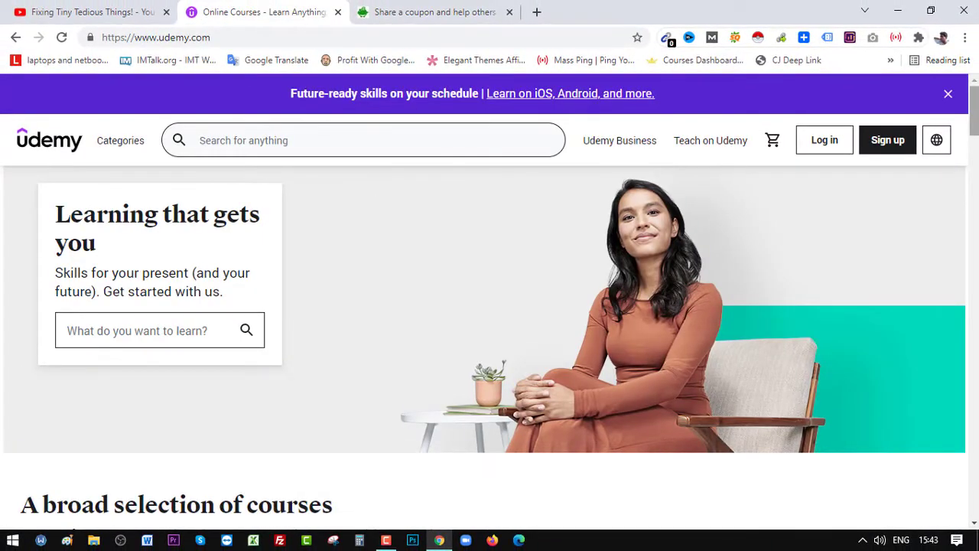
pyautogui.scroll(-10, 490, 306)
pyautogui.scroll(-3, 490, 306)
pyautogui.scroll(-1, 489, 306)
pyautogui.scroll(-2, 490, 306)
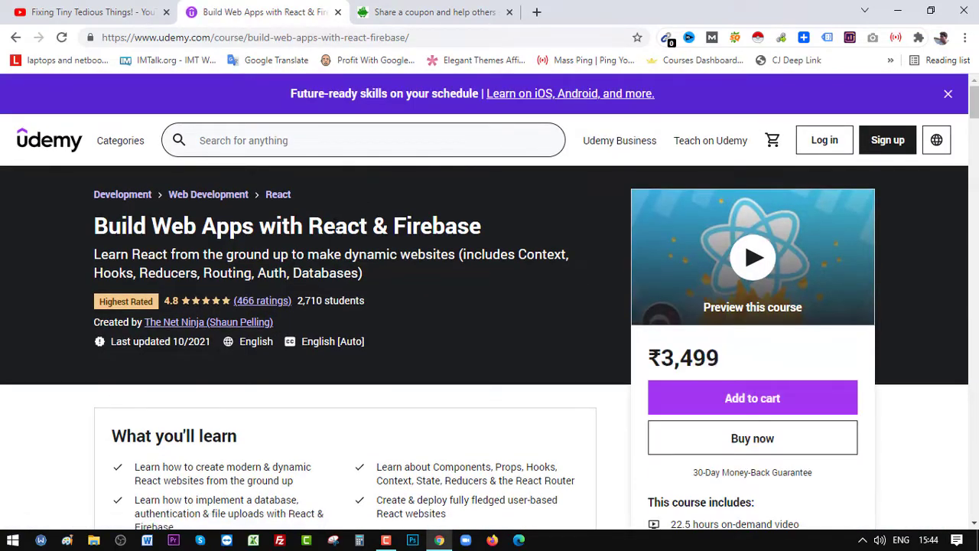
pyautogui.rightClick(335, 225)
pyautogui.click(359, 236)
# - Enter 'Build Web Apps with React & Firebase - Exclusive Coupon' as Coupon Title and browse the stores
pyautogui.click(418, 8)
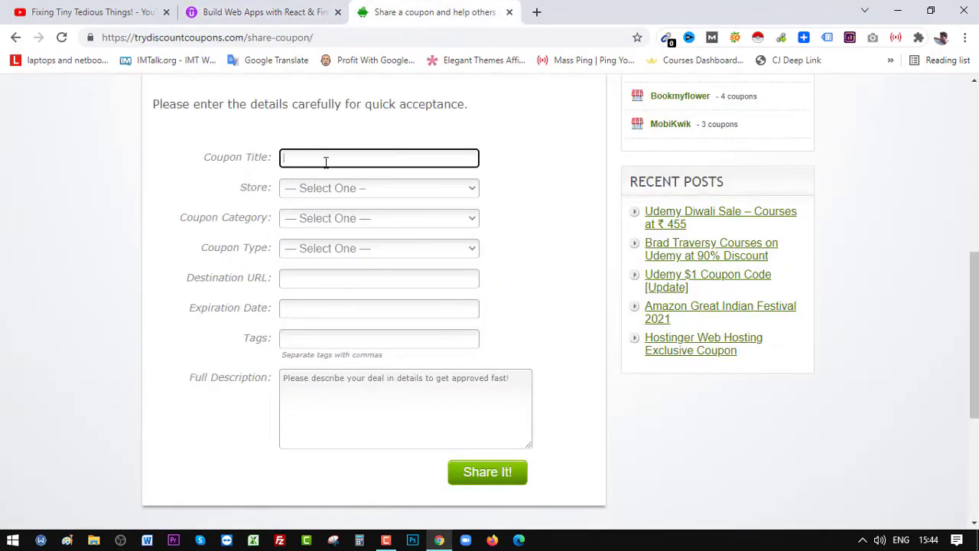
pyautogui.write('-')
pyautogui.write(' E')
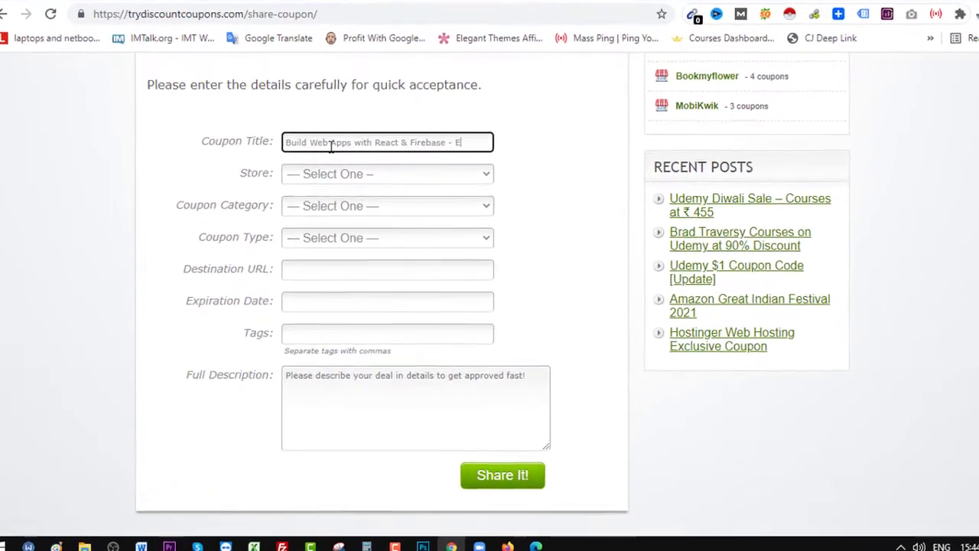
pyautogui.write('xc')
pyautogui.write('lusive Coupon')
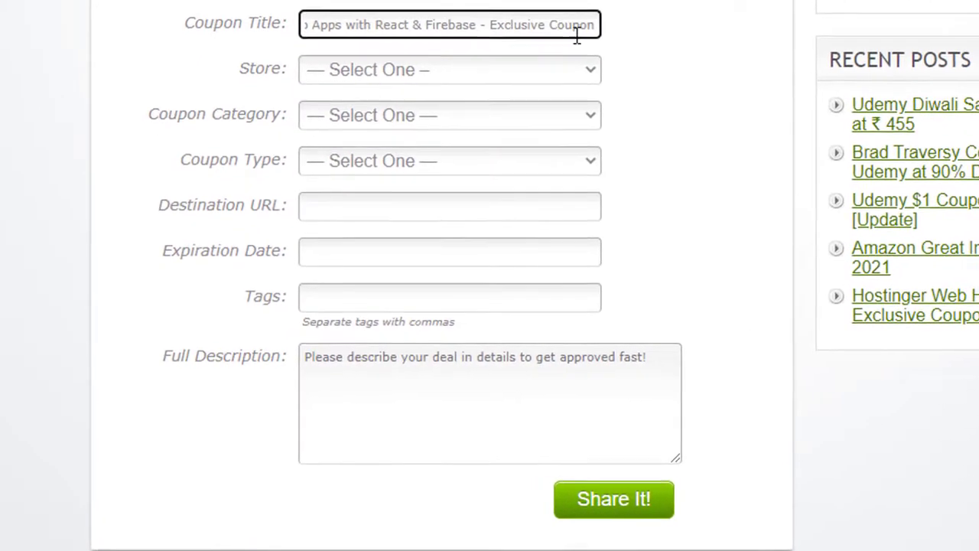
pyautogui.click(553, 69)
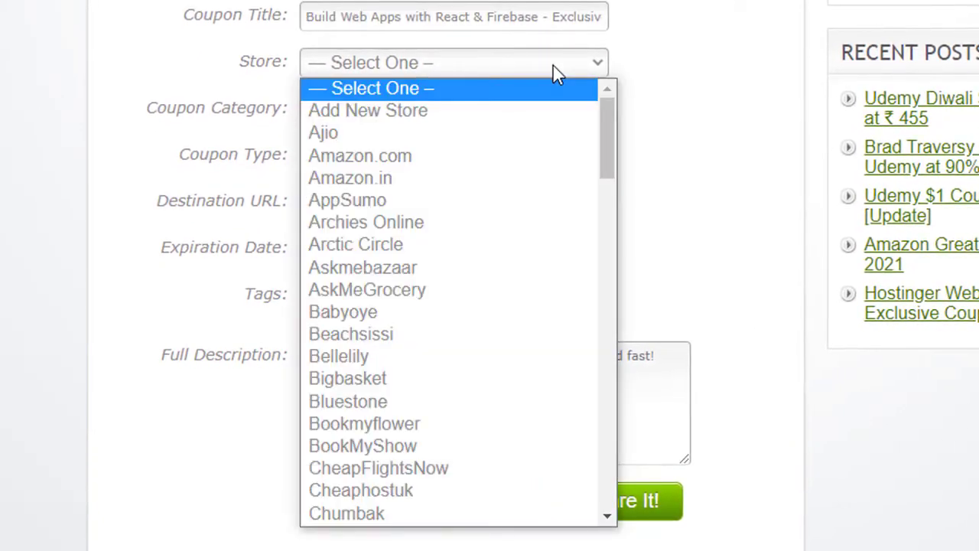
pyautogui.moveTo(612, 115)
pyautogui.mouseDown()
pyautogui.moveTo(594, 365)
pyautogui.moveTo(599, 476)
pyautogui.mouseUp()
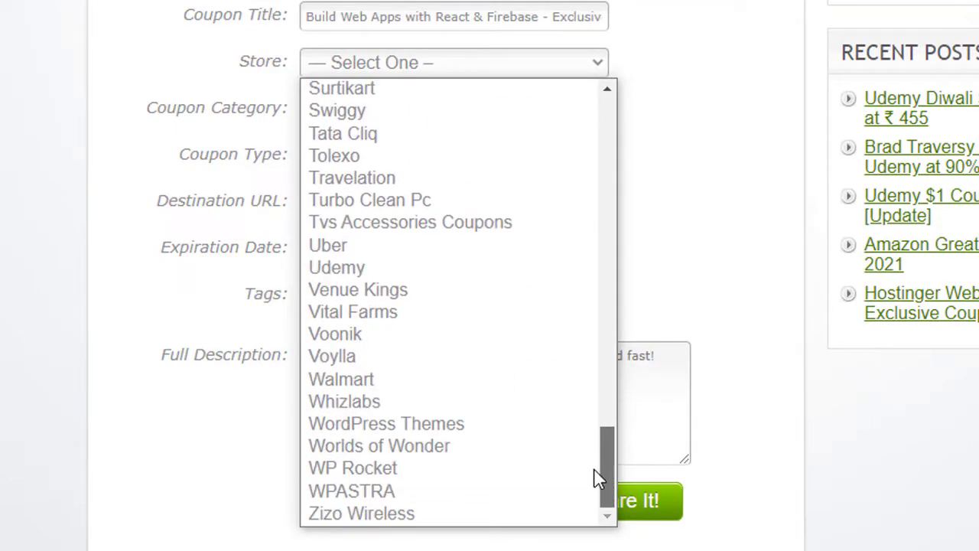
# - Choose store Udemy, category Educational Courses, and coupon type Promotion
pyautogui.click(320, 272)
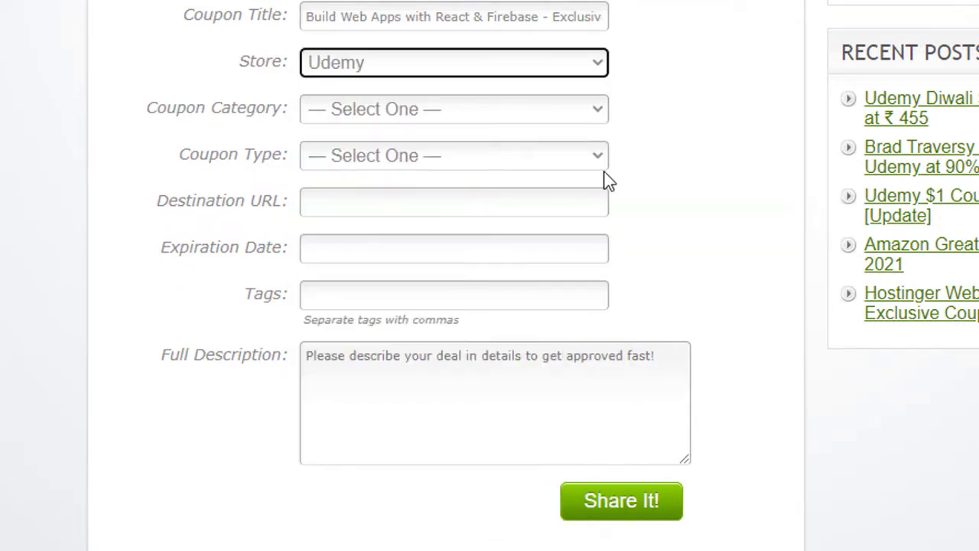
pyautogui.click(419, 116)
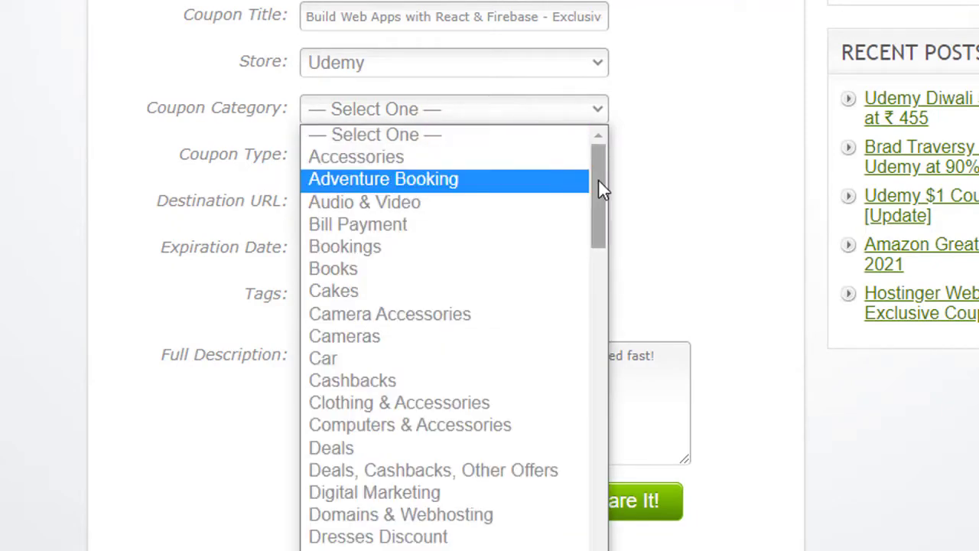
pyautogui.moveTo(600, 191); pyautogui.dragTo(597, 215)
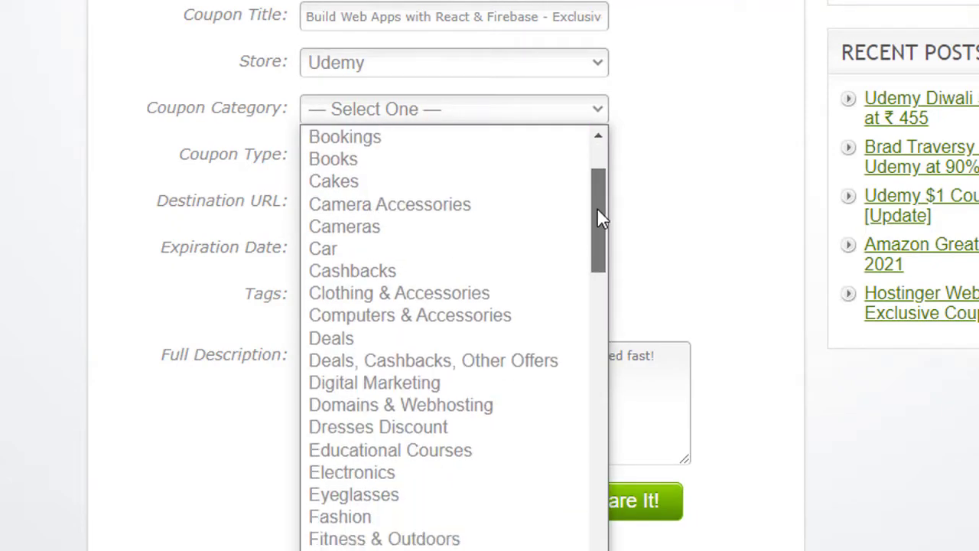
pyautogui.click(393, 445)
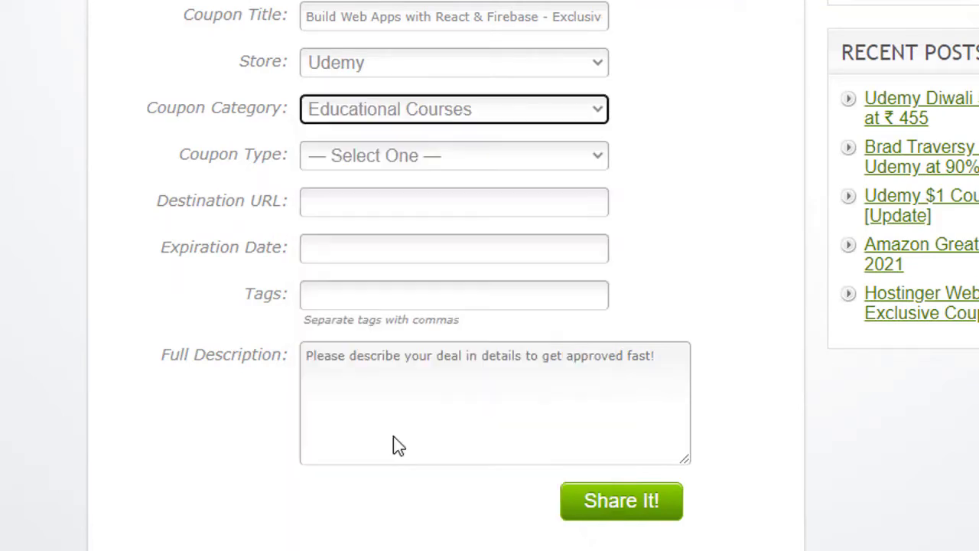
pyautogui.click(439, 161)
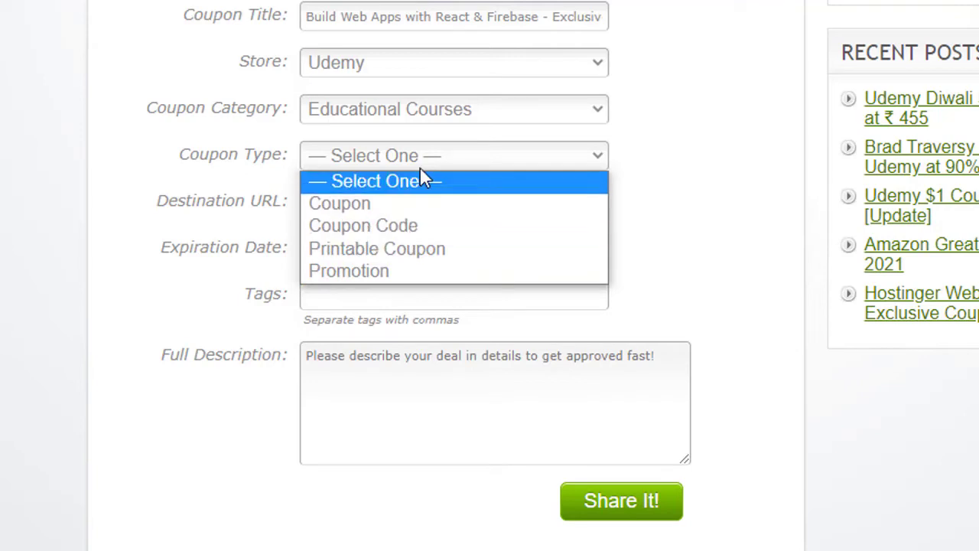
pyautogui.click(348, 277)
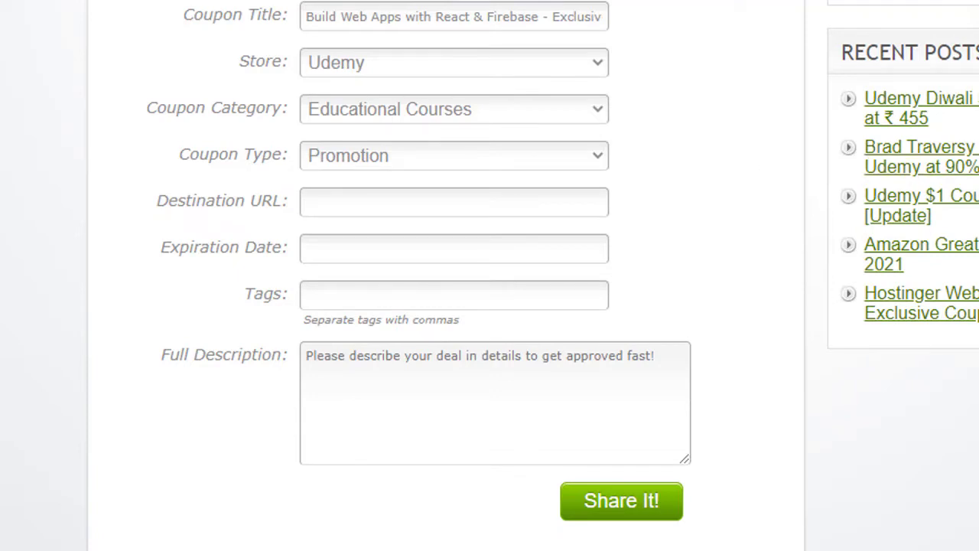
pyautogui.scroll(-1, 489, 276)
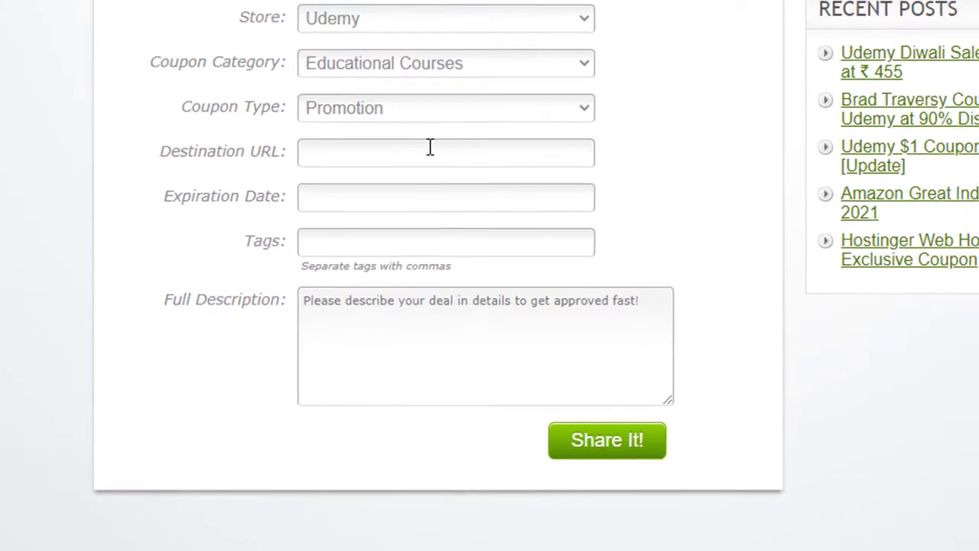
# - Copy the Udemy course page's URL to use as the coupon's Destination URL
pyautogui.click(424, 156)
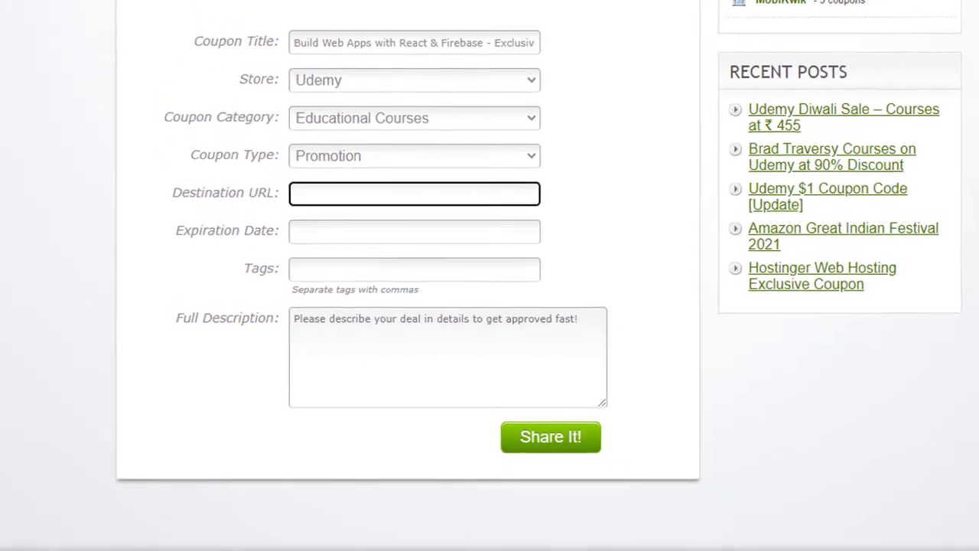
pyautogui.click(264, 5)
pyautogui.click(237, 31)
pyautogui.rightClick(237, 32)
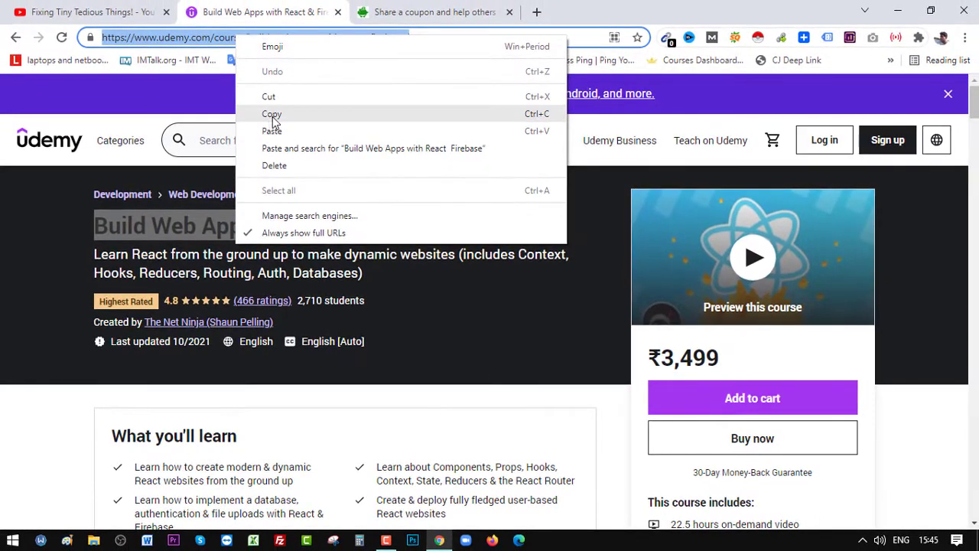
pyautogui.click(273, 114)
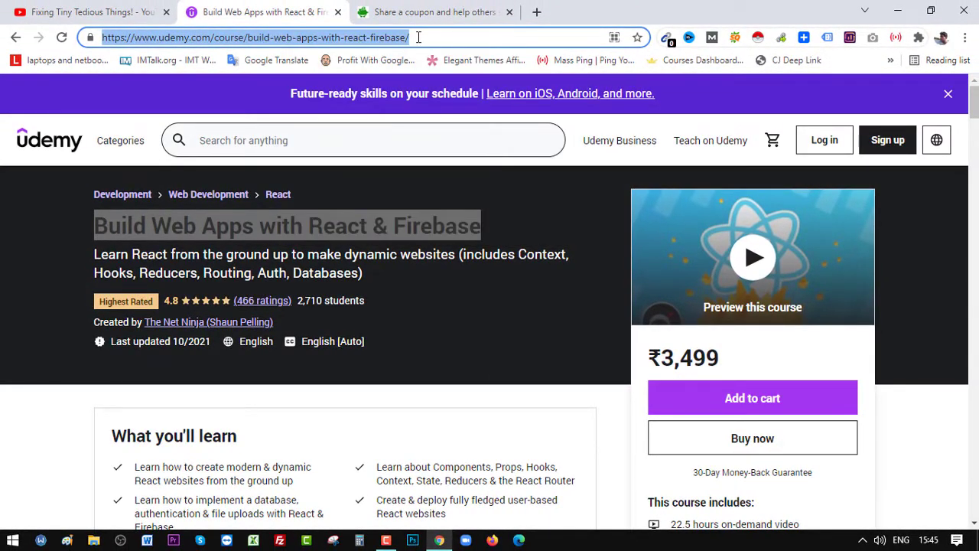
pyautogui.click(410, 15)
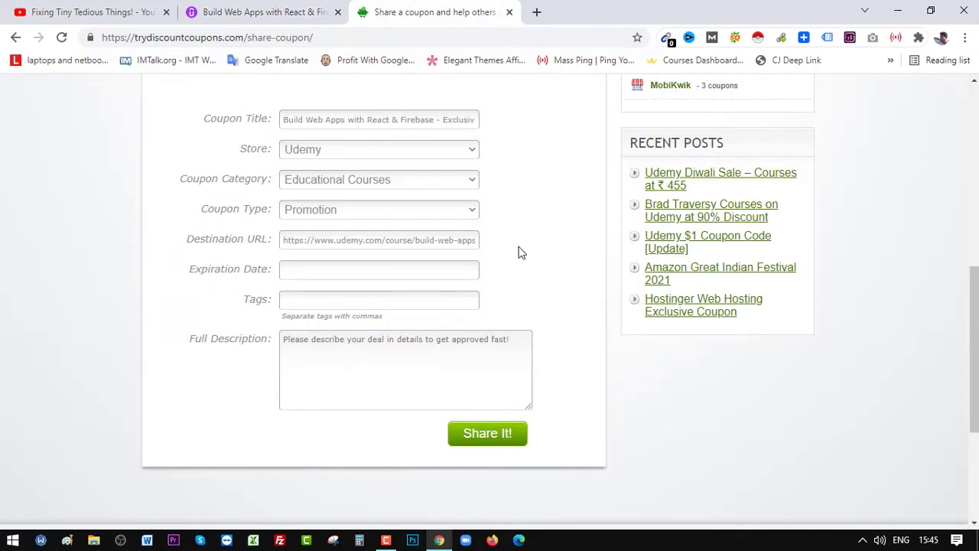
# - Set expiration date 2021-11-30 and tags 'build web apps' plus the instructor's name
pyautogui.click(385, 275)
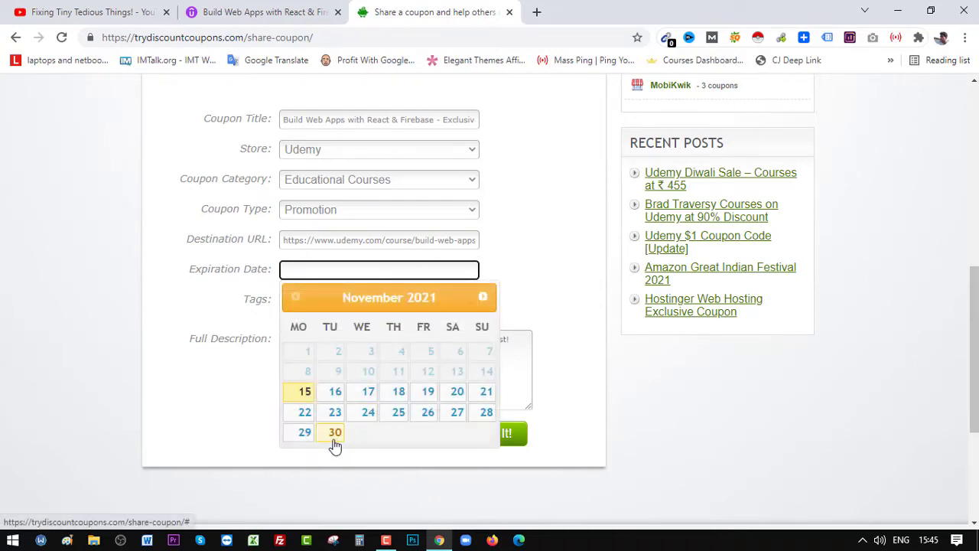
pyautogui.click(333, 433)
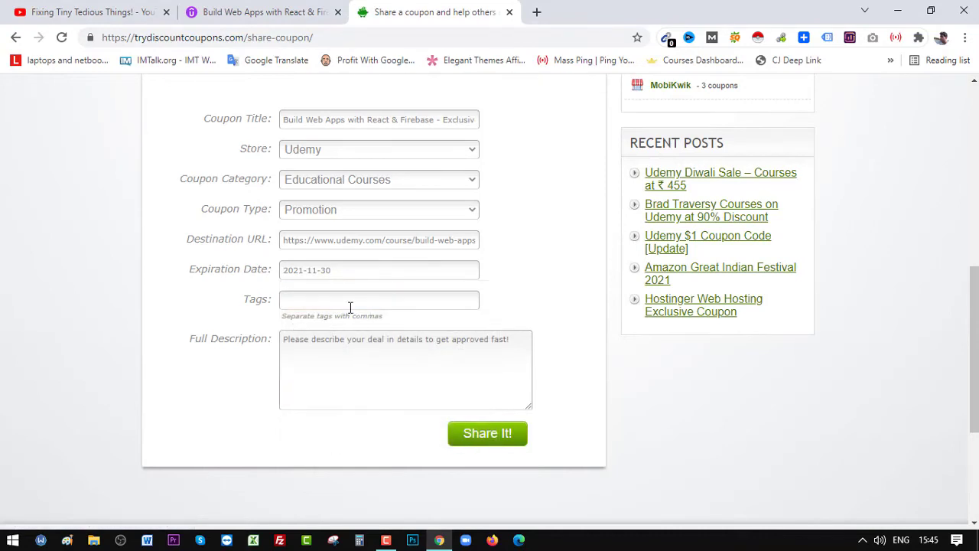
pyautogui.click(350, 307)
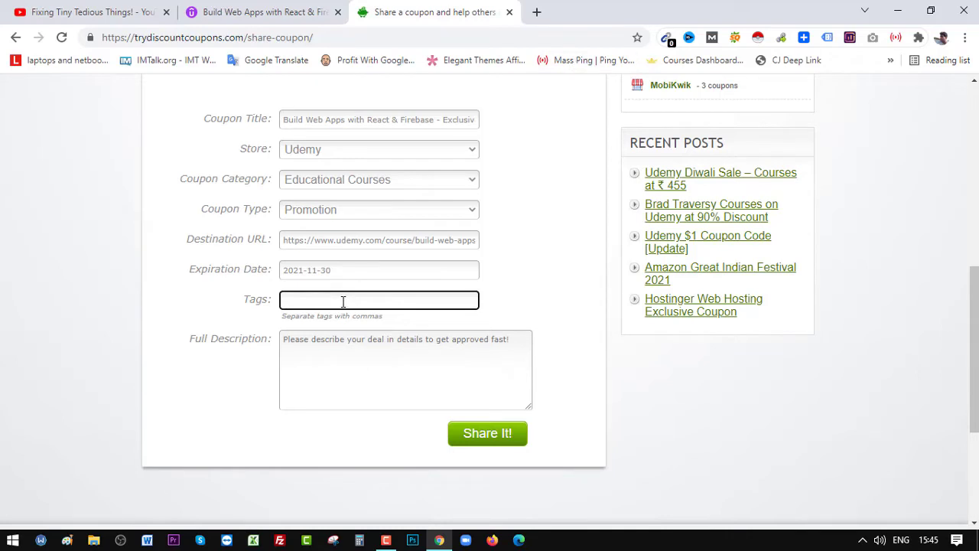
pyautogui.write('build web apps, Shaun Pelling')
pyautogui.click(315, 358)
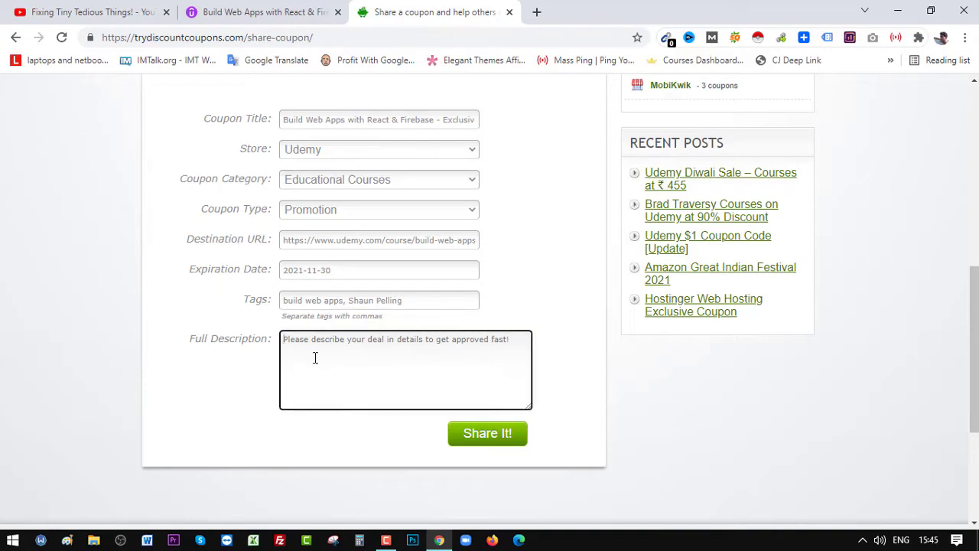
# - Copy the Udemy course subtitle and paste it into the Full Description field
pyautogui.click(260, 12)
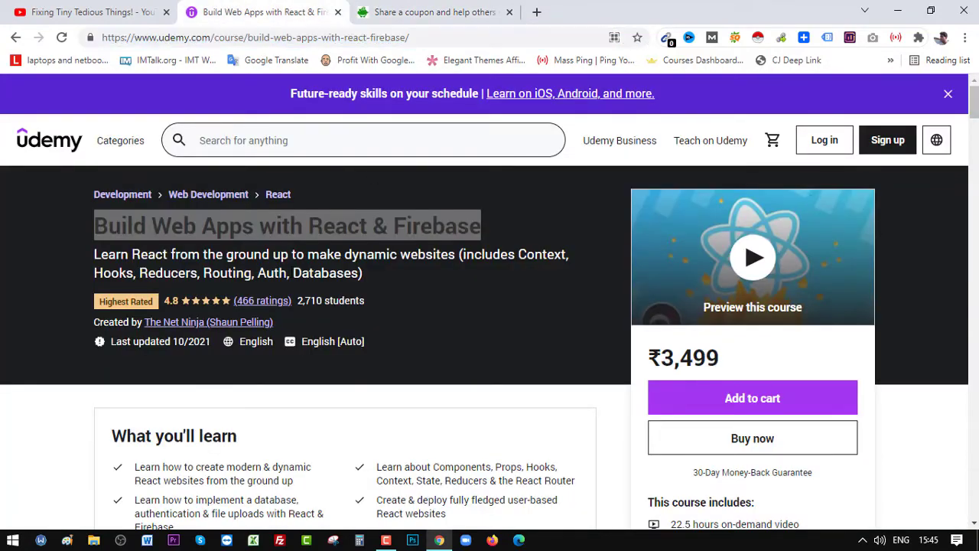
pyautogui.tripleClick(291, 272)
pyautogui.click(405, 9)
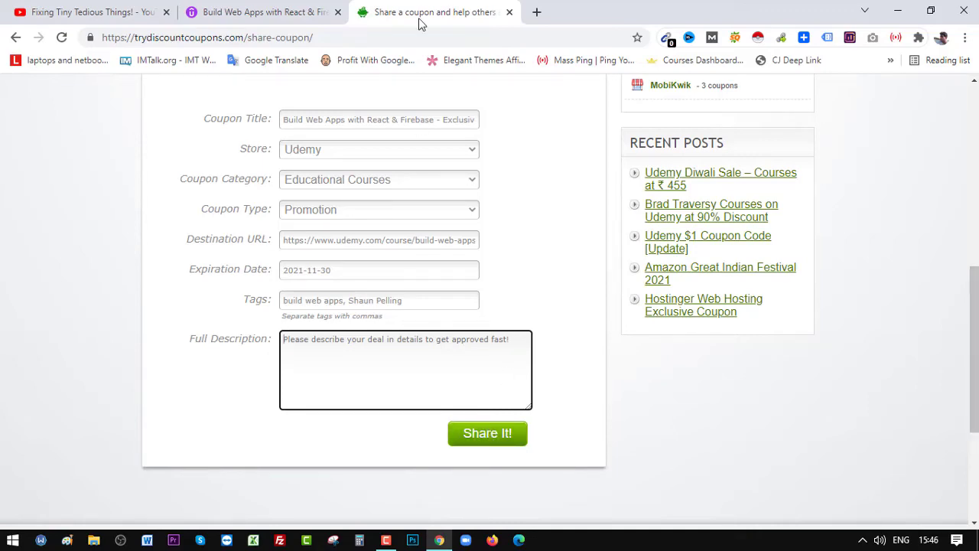
pyautogui.click(280, 9)
pyautogui.rightClick(306, 260)
pyautogui.click(314, 269)
pyautogui.click(428, 12)
pyautogui.hotkey('ctrl', 'v')
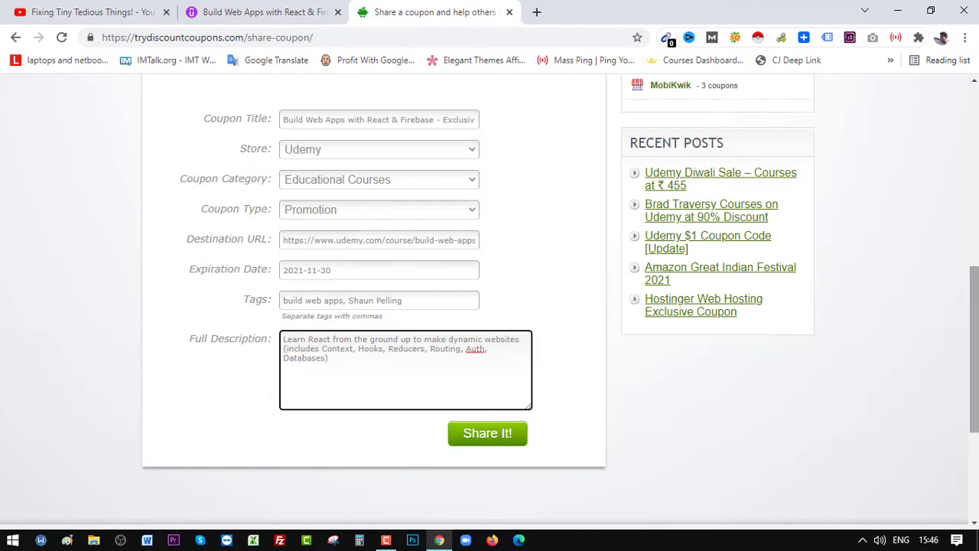
# - Submit the coupon with Share It! and scroll to the 'Thanks for Sharing!' confirmation
pyautogui.scroll(1, 973, 344)
pyautogui.scroll(-1, 973, 344)
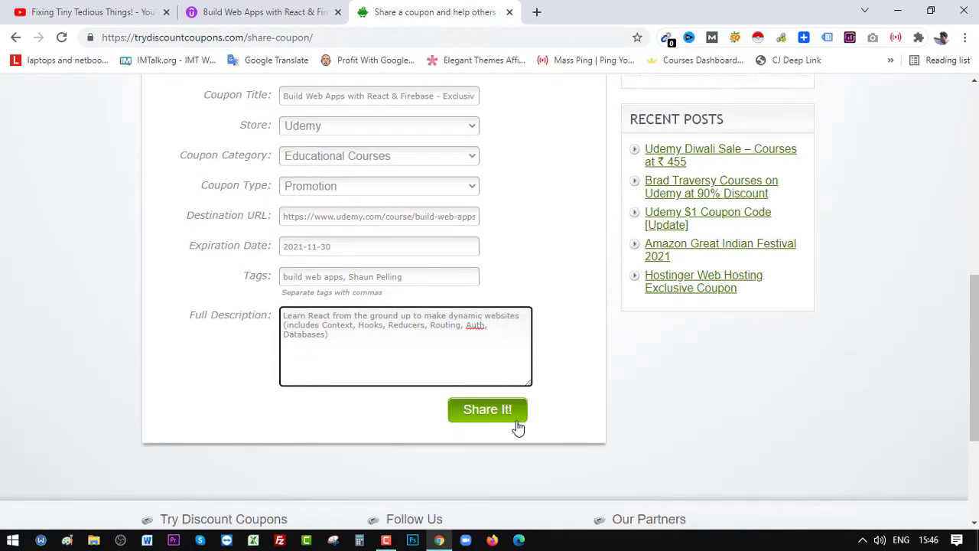
pyautogui.click(518, 427)
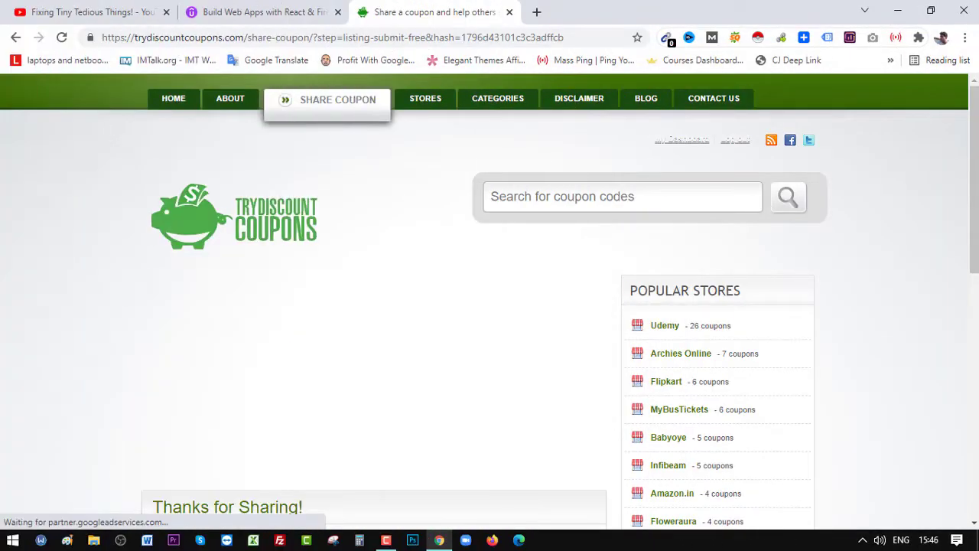
pyautogui.scroll(-2, 970, 248)
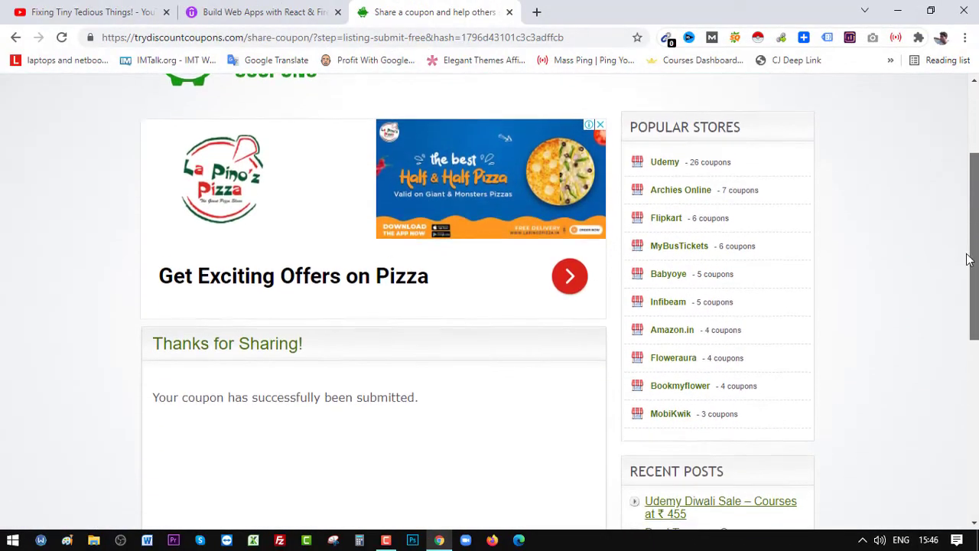
pyautogui.scroll(-1, 968, 264)
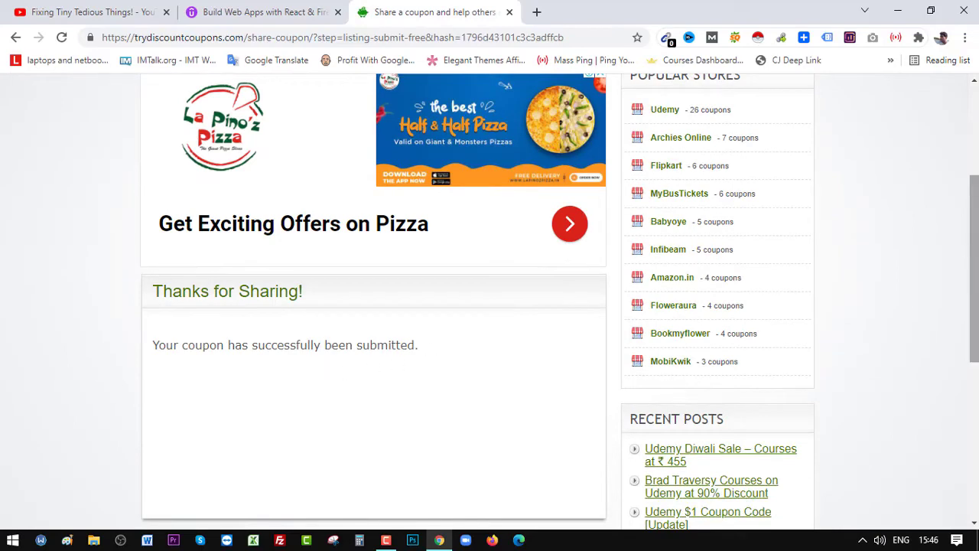
pyautogui.moveTo(977, 251)
pyautogui.mouseDown()
pyautogui.moveTo(977, 163)
pyautogui.moveTo(977, 259)
pyautogui.moveTo(976, 152)
pyautogui.mouseUp()
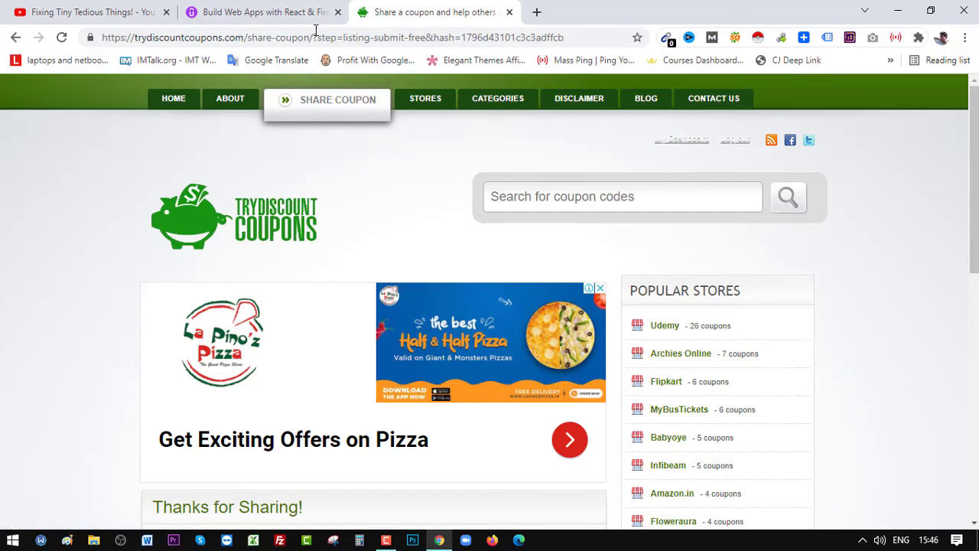
# - Return to the 'Build Web Apps with React & Firebase' Udemy page, deselect the subtitle, and view its course content
pyautogui.click(291, 7)
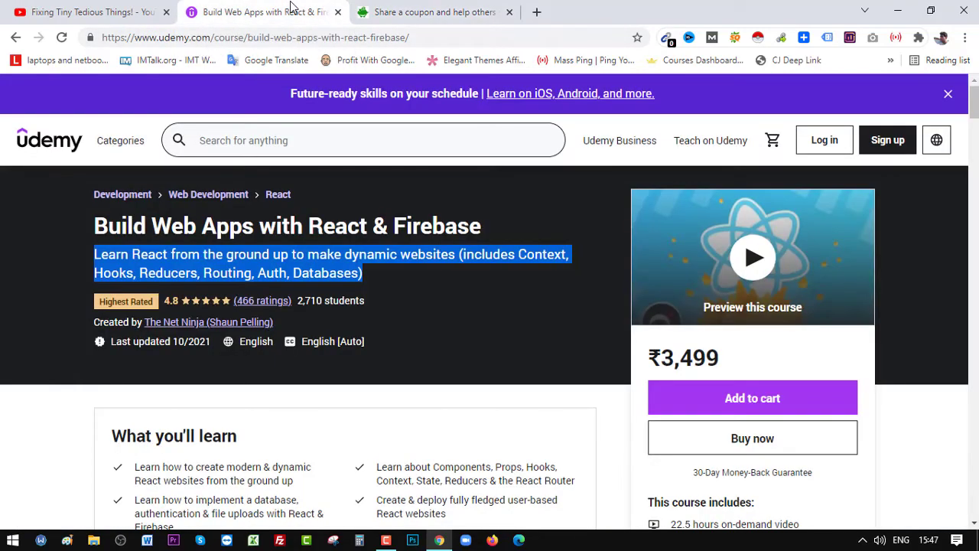
pyautogui.click(615, 202)
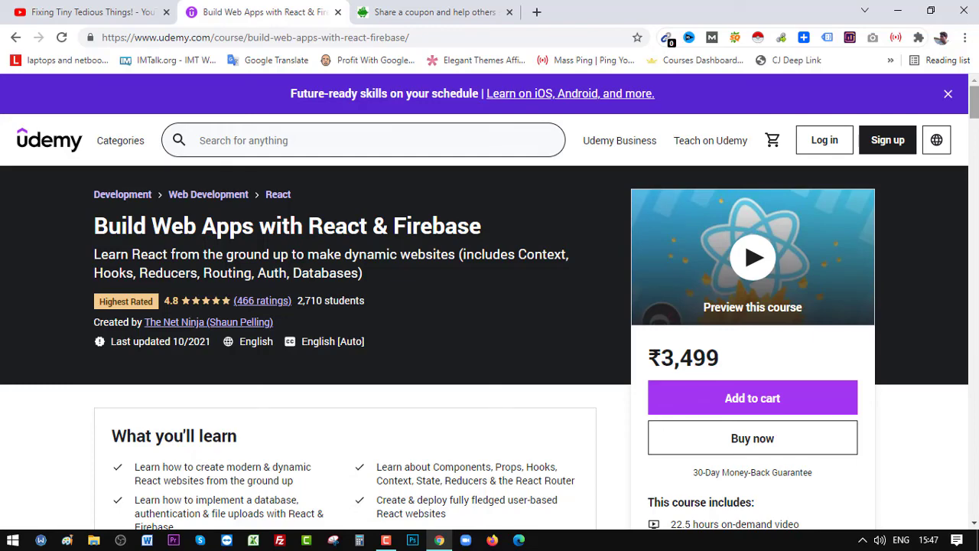
pyautogui.scroll(-3, 974, 107)
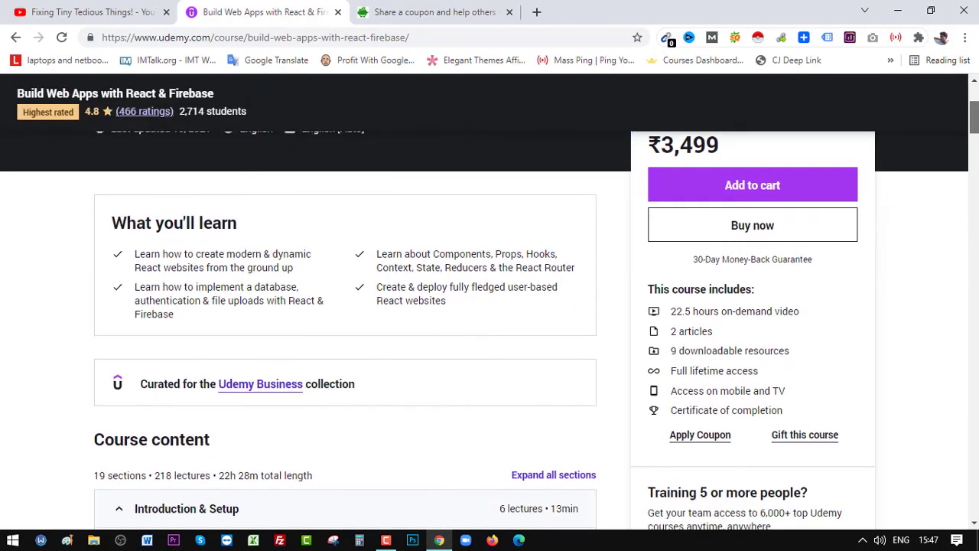